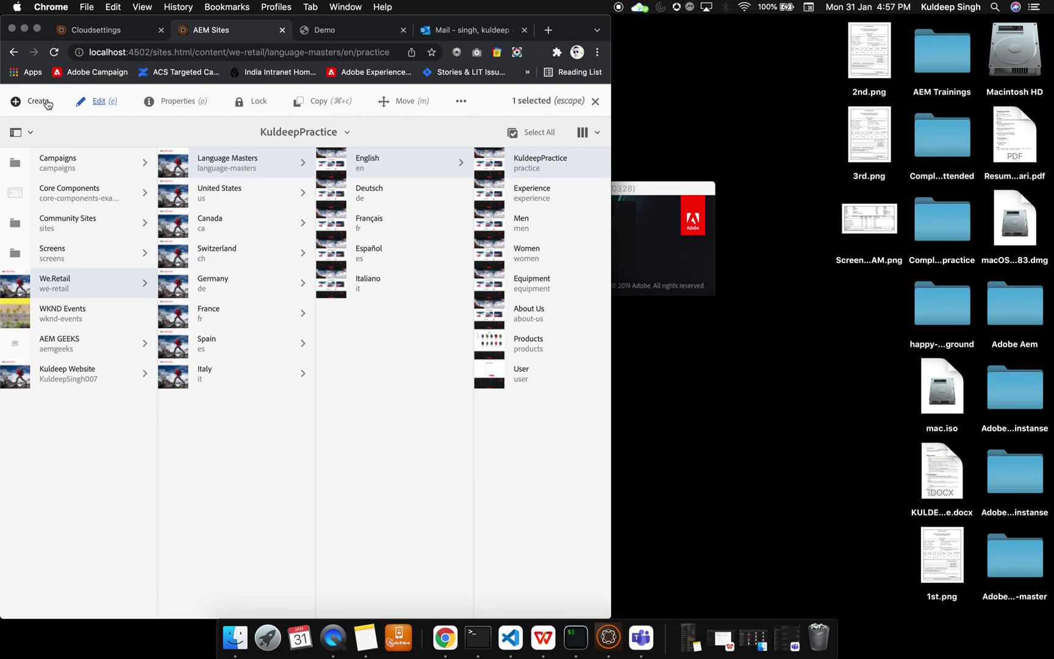
Go to Tools > Sites > ContextHub to list the We.Retail, global and AEM GEEKS configuration containers.
left_click(595, 102)
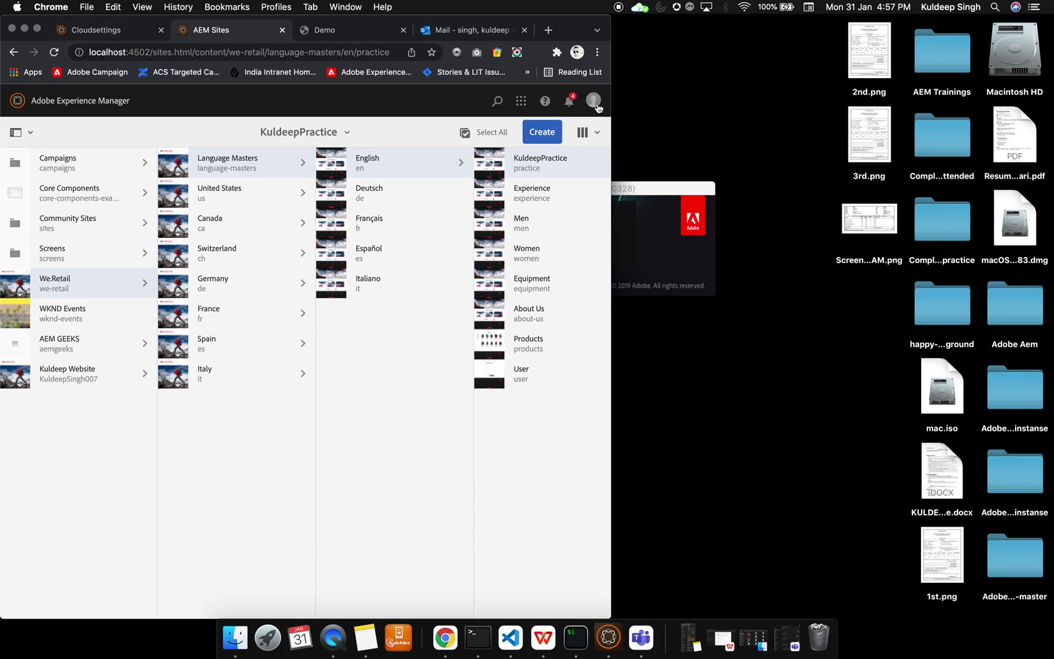
left_click(70, 101)
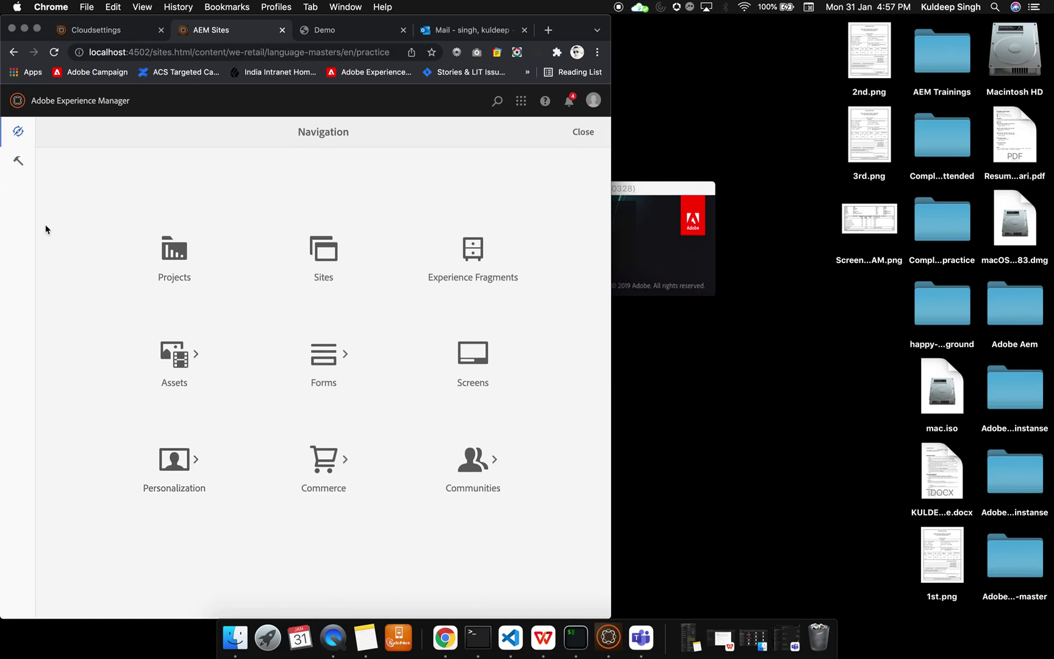
left_click(20, 162)
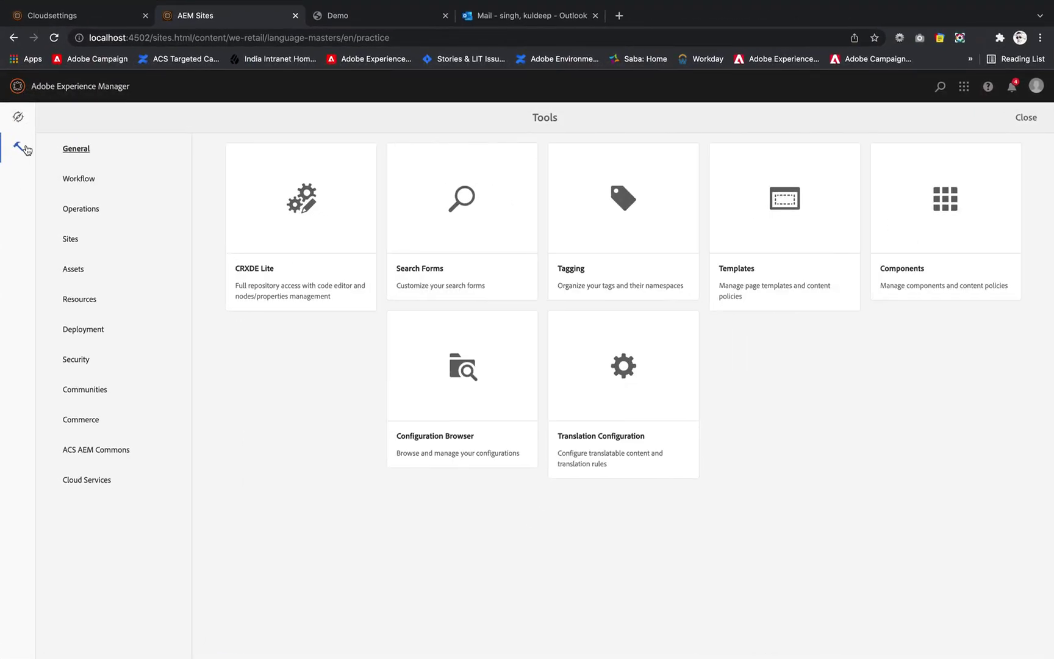
left_click(71, 240)
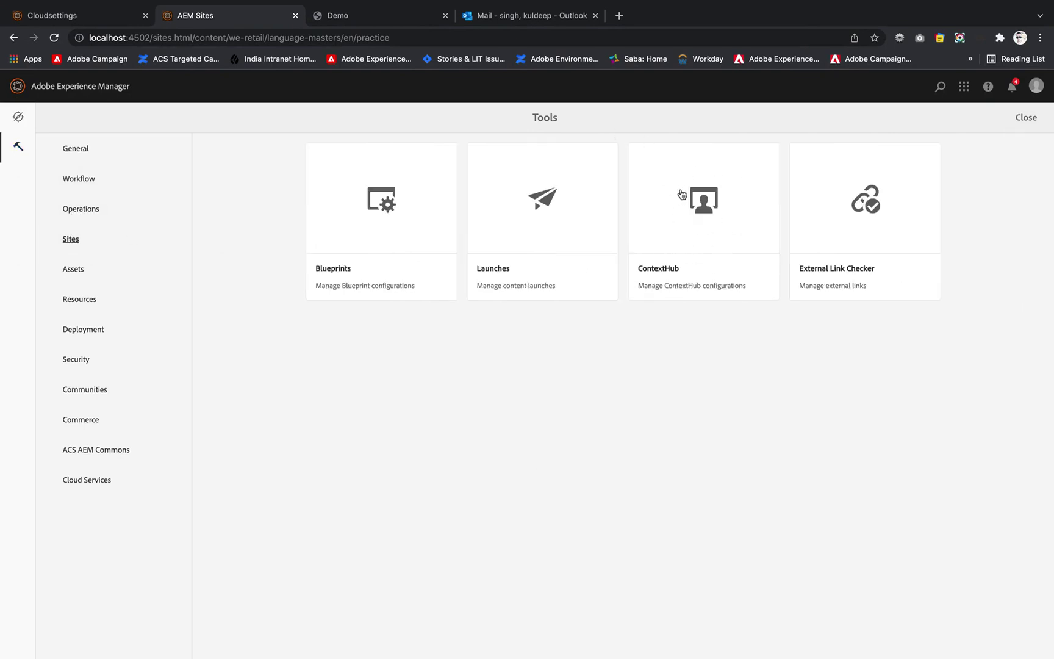
left_click(697, 221)
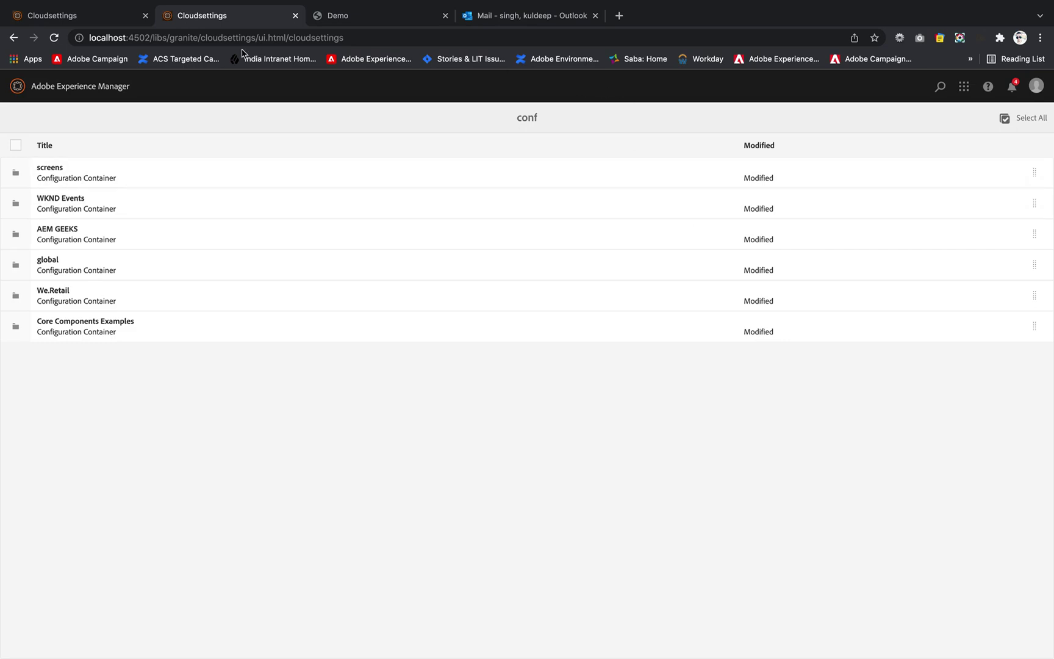
left_click(67, 17)
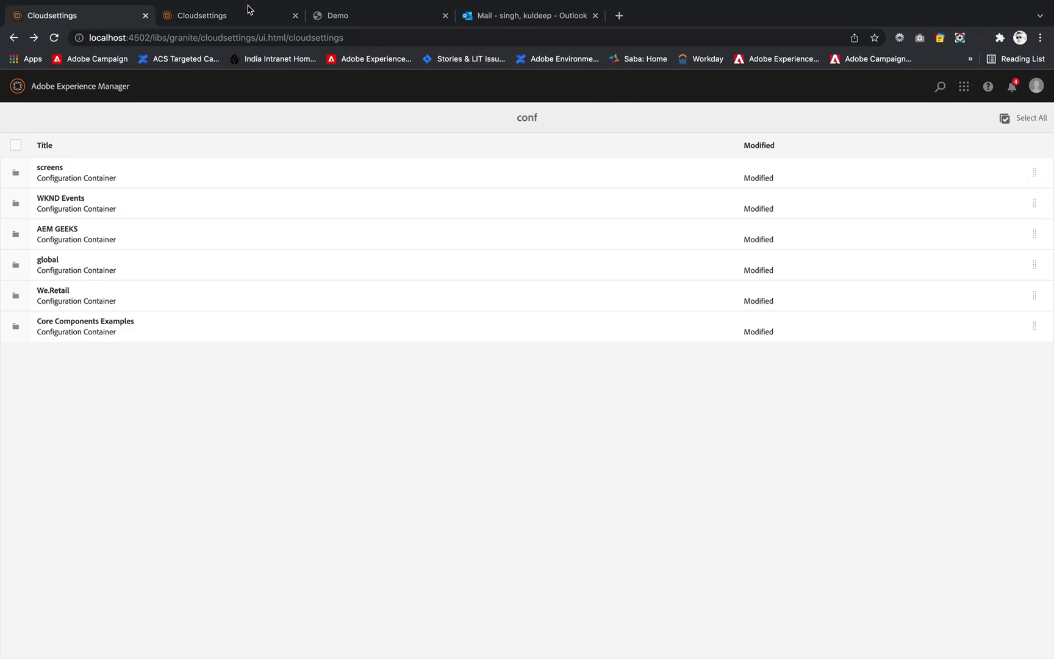
Return to the Demo page in the editor and hide the ContextHub bar.
left_click(215, 15)
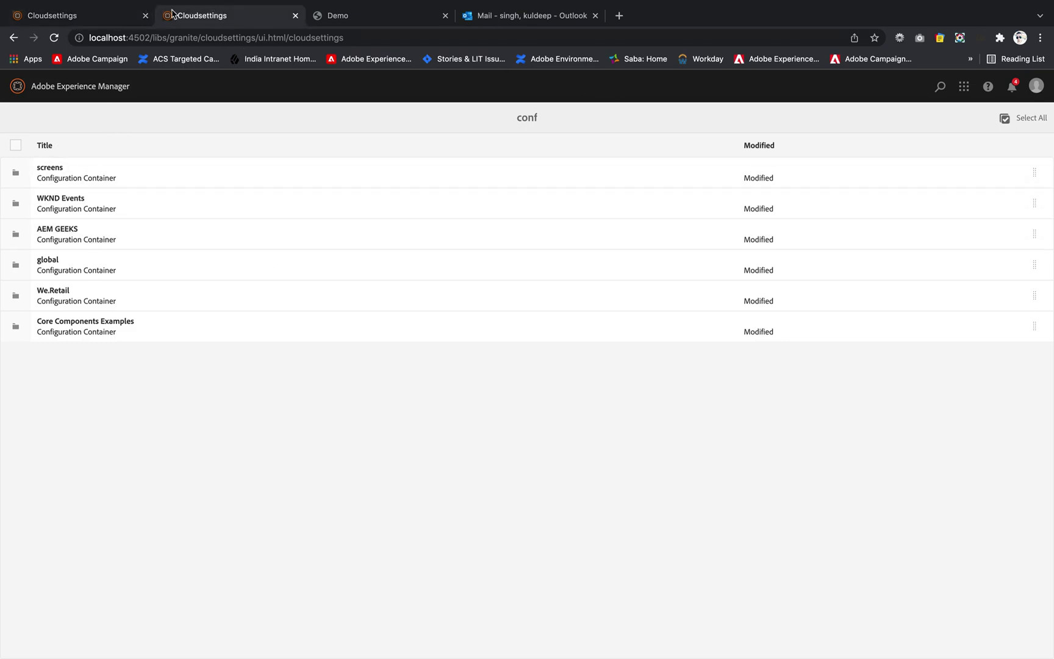
left_click(98, 86)
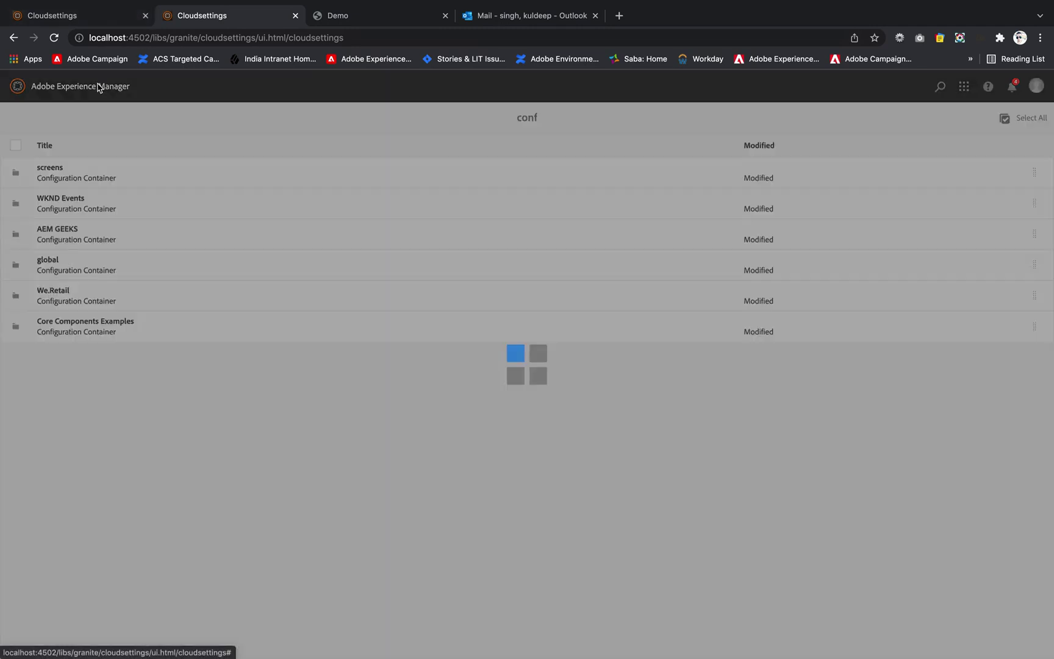
left_click(359, 13)
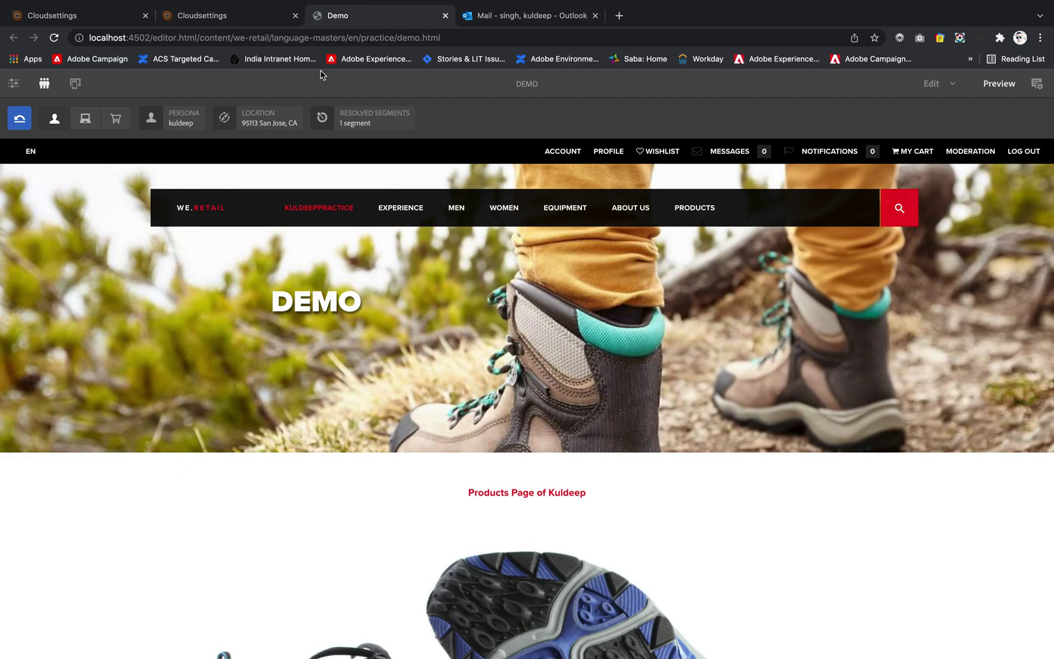
left_click(45, 84)
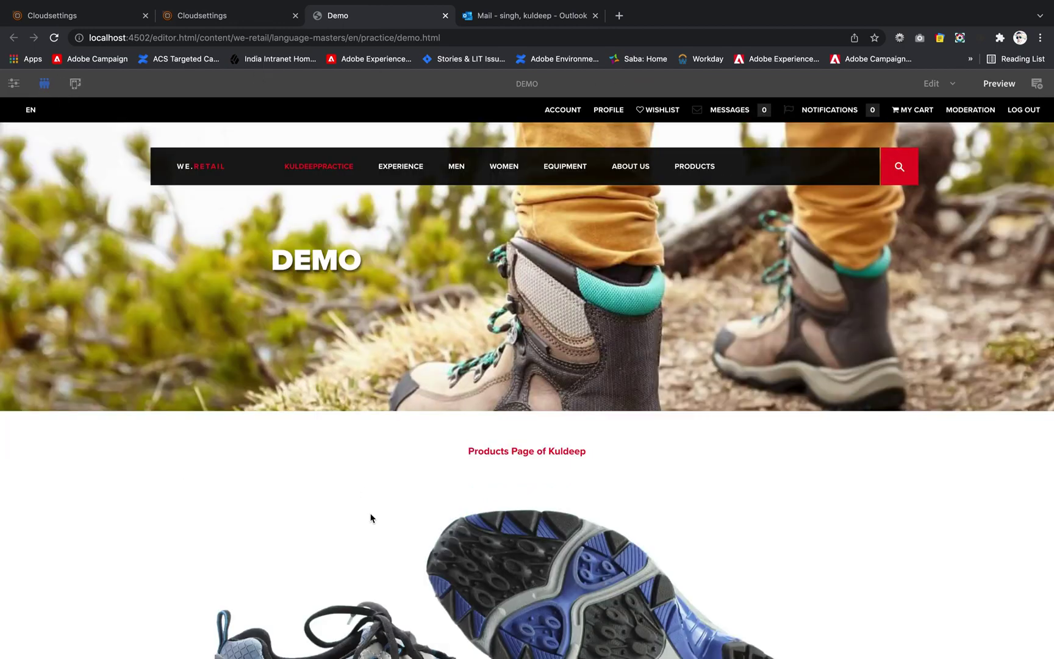
Scroll through the Demo page's banner and product images.
left_click(158, 426)
scroll(297, 361, "down", 10)
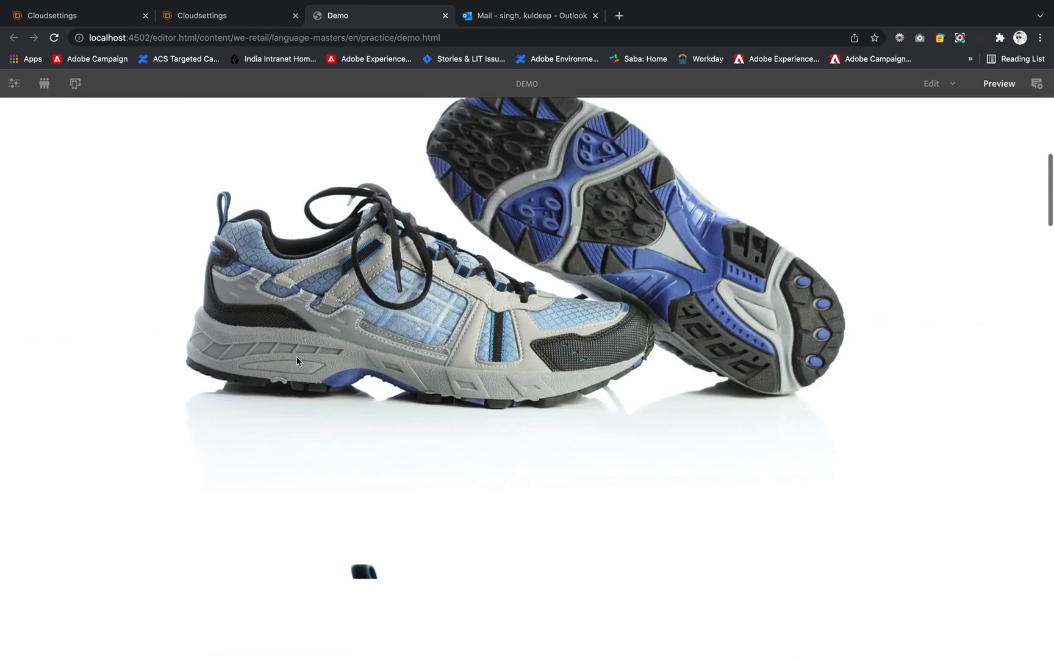
scroll(297, 362, "down", 8)
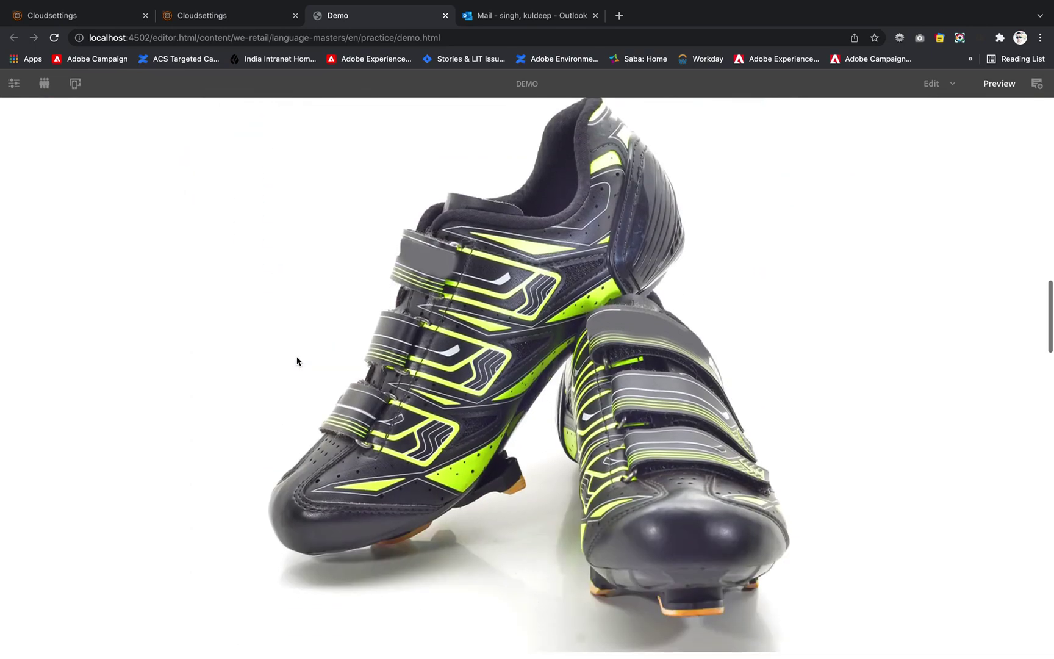
scroll(296, 361, "up", 5)
scroll(296, 361, "up", 15)
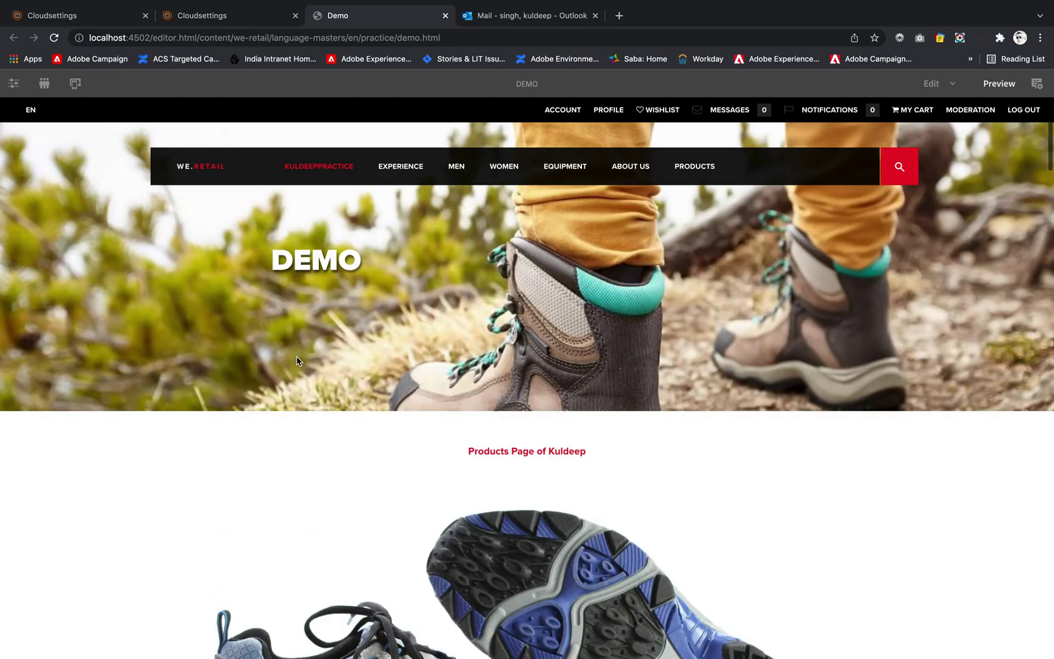
Turn the ContextHub bar on, showing the active persona, a location and 1 resolved segment.
left_click(44, 84)
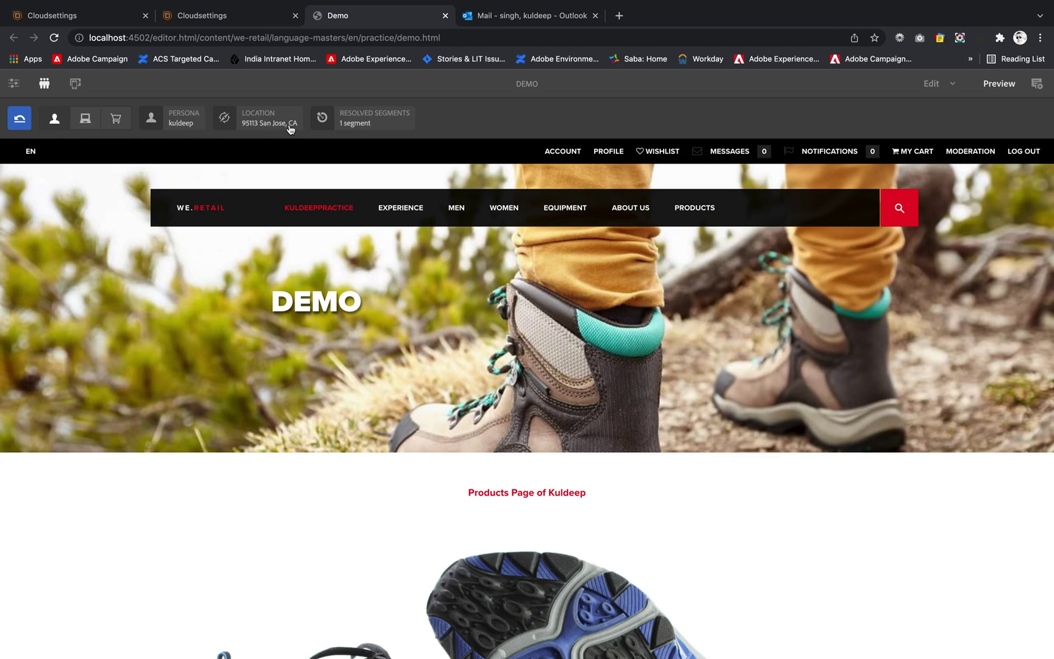
Check the resolved segments, then the device context, then the cart view showing 0 items and $0.00.
left_click(383, 126)
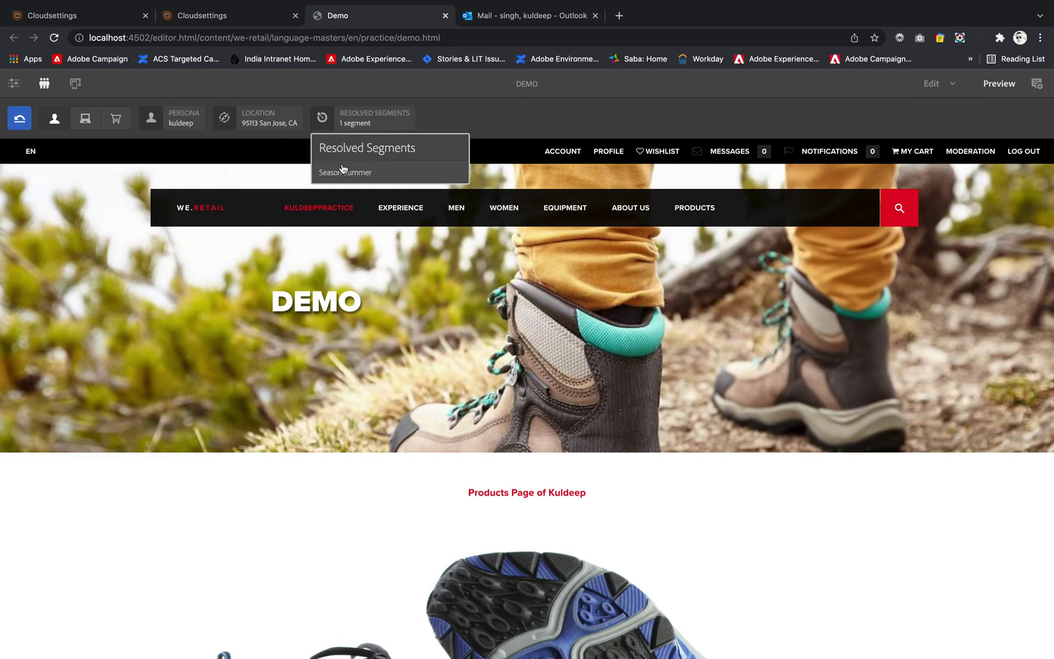
left_click(86, 124)
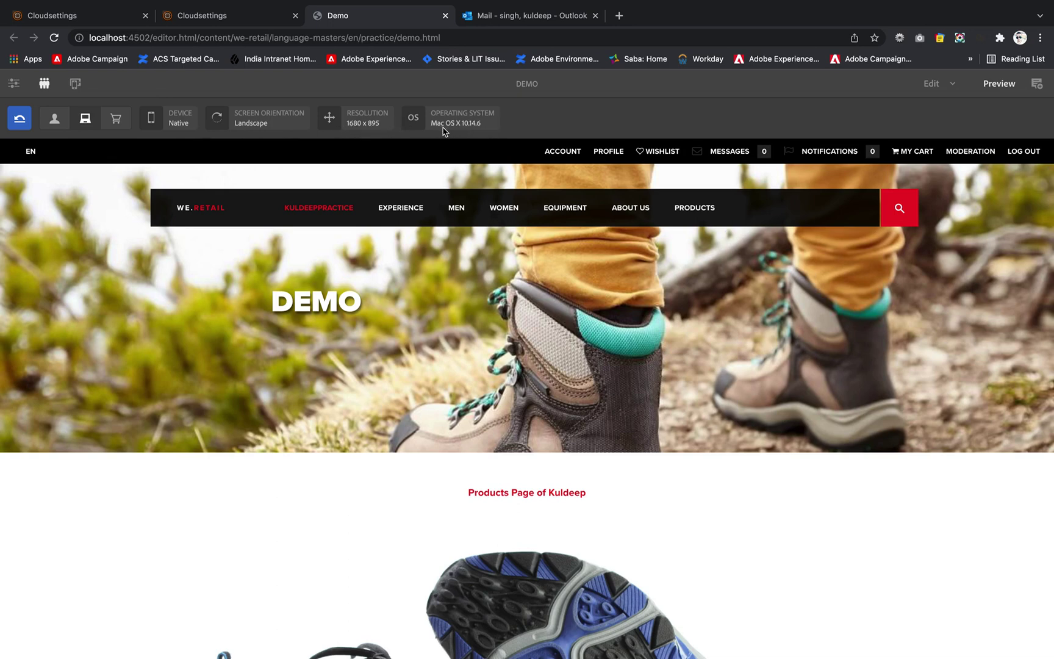
left_click(121, 117)
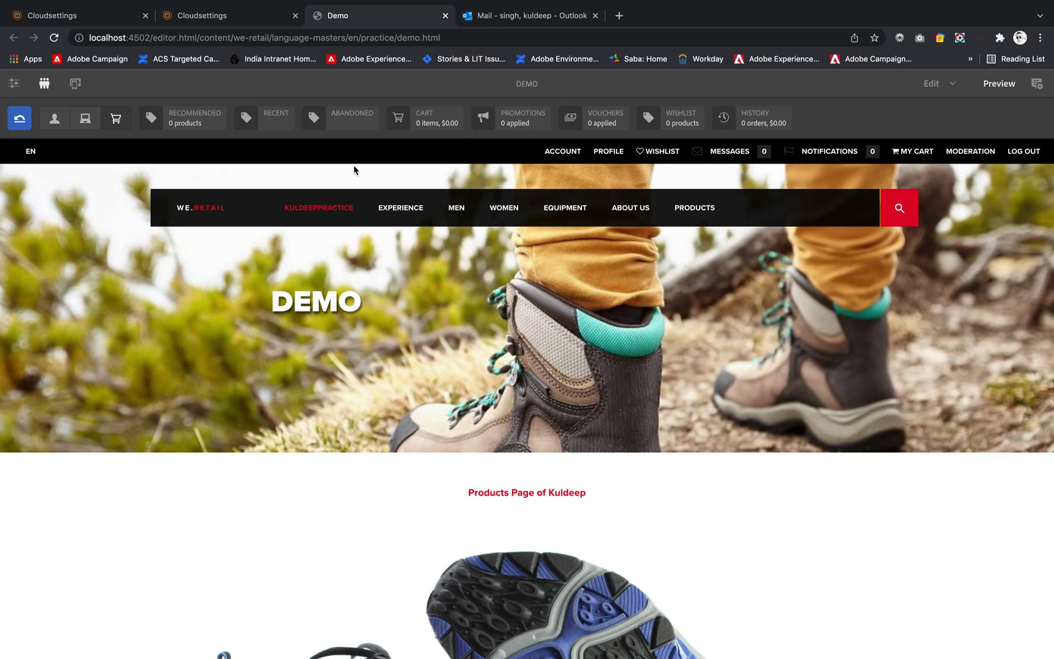
Simulate a sample female persona and list her resolved segments, such as Season Summer and Age Over 30.
left_click(53, 124)
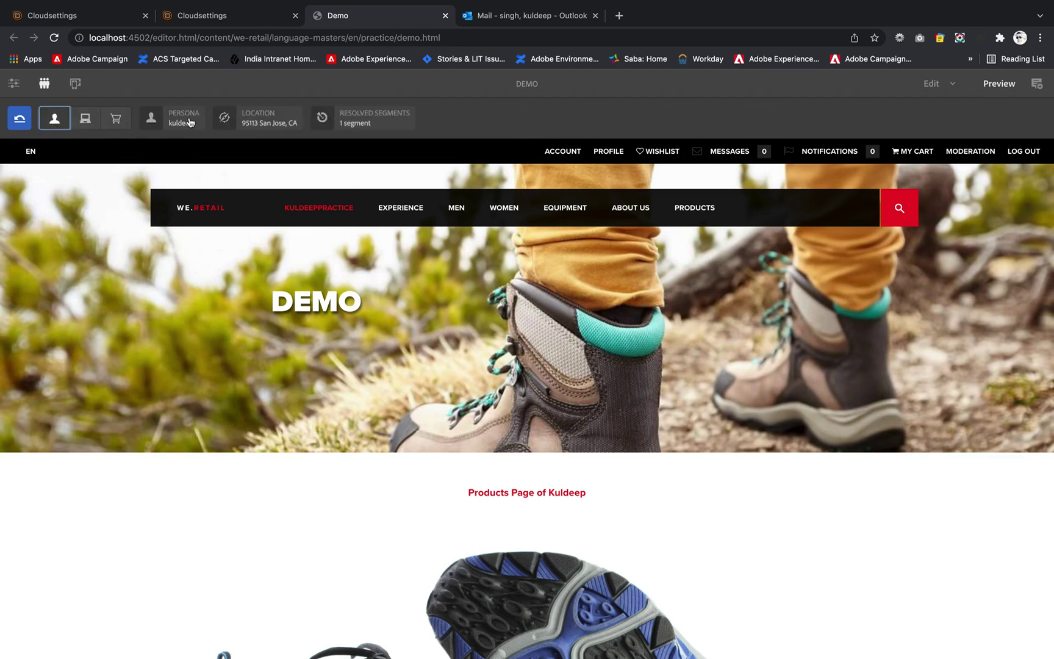
left_click(187, 121)
left_click(162, 124)
left_click(162, 124)
left_click(162, 124)
left_click(162, 124)
scroll(174, 225, "down", 5)
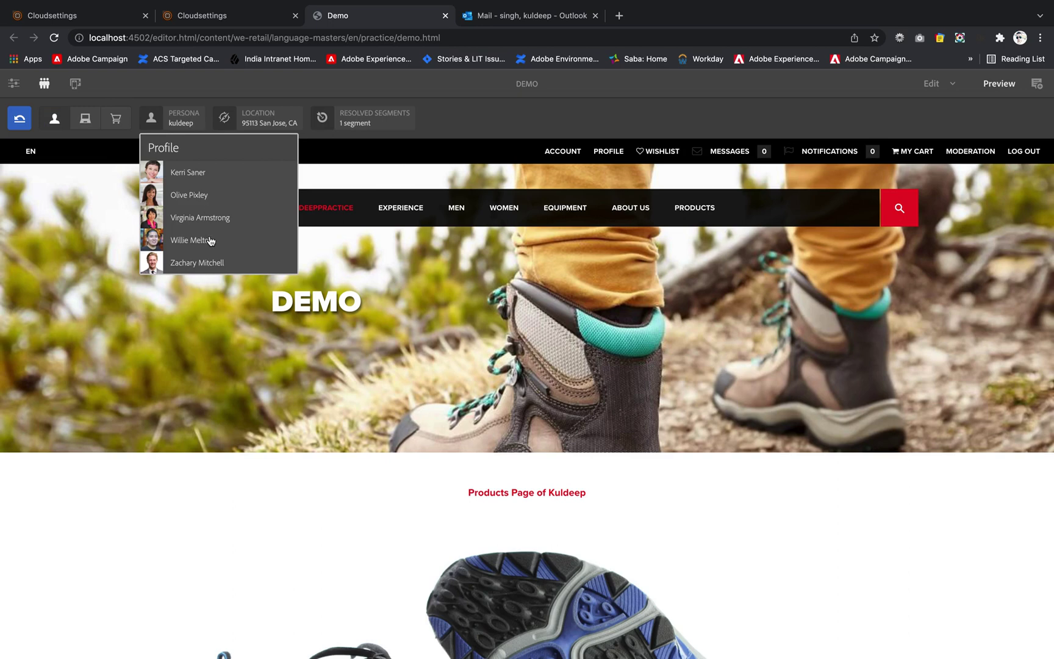
scroll(197, 224, "up", 5)
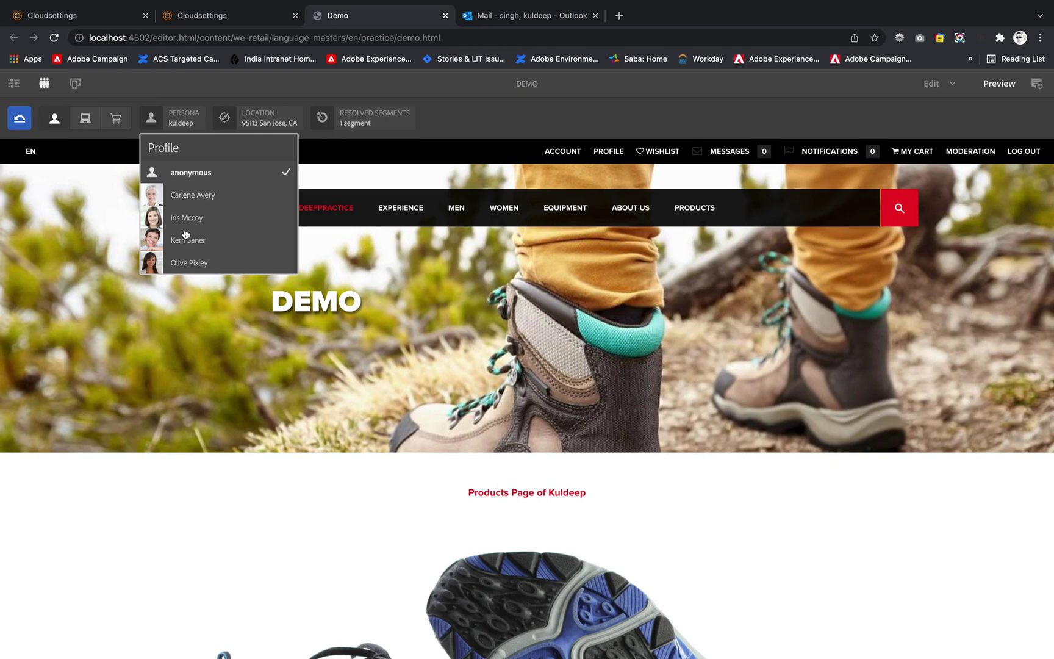
left_click(172, 225)
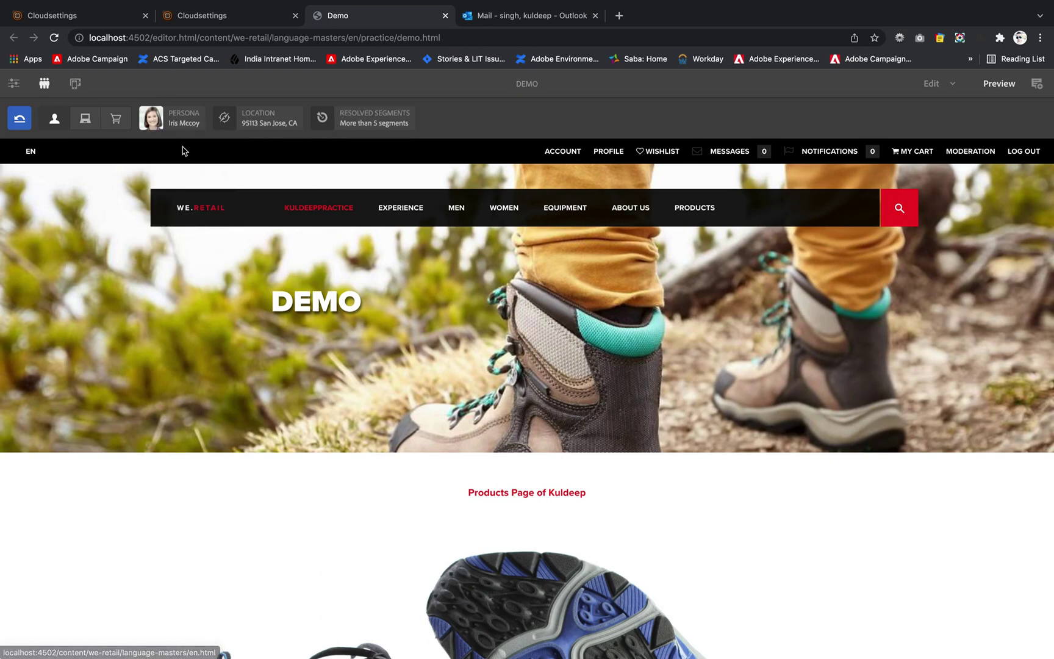
left_click(363, 126)
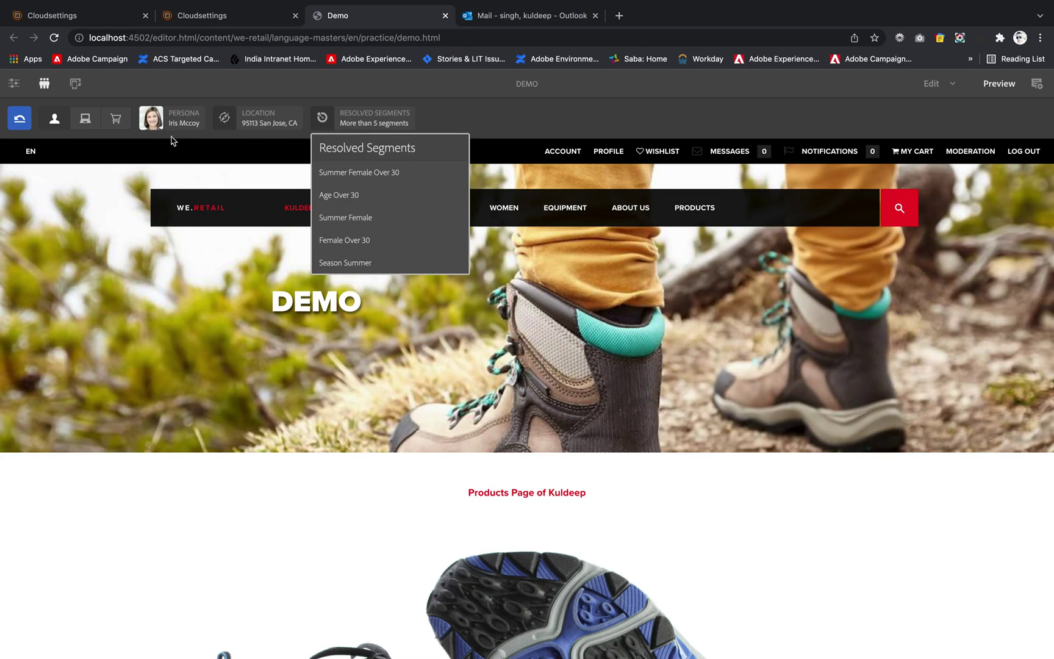
Check the device and cart contexts, ending on the persona view with the San Jose location.
left_click(86, 122)
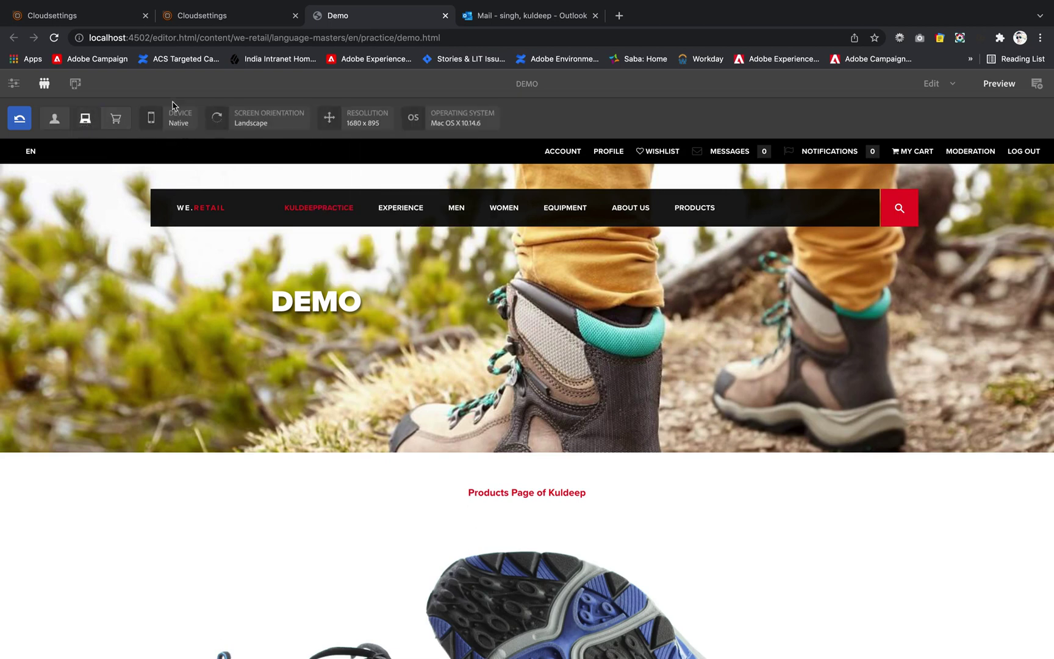
left_click(120, 122)
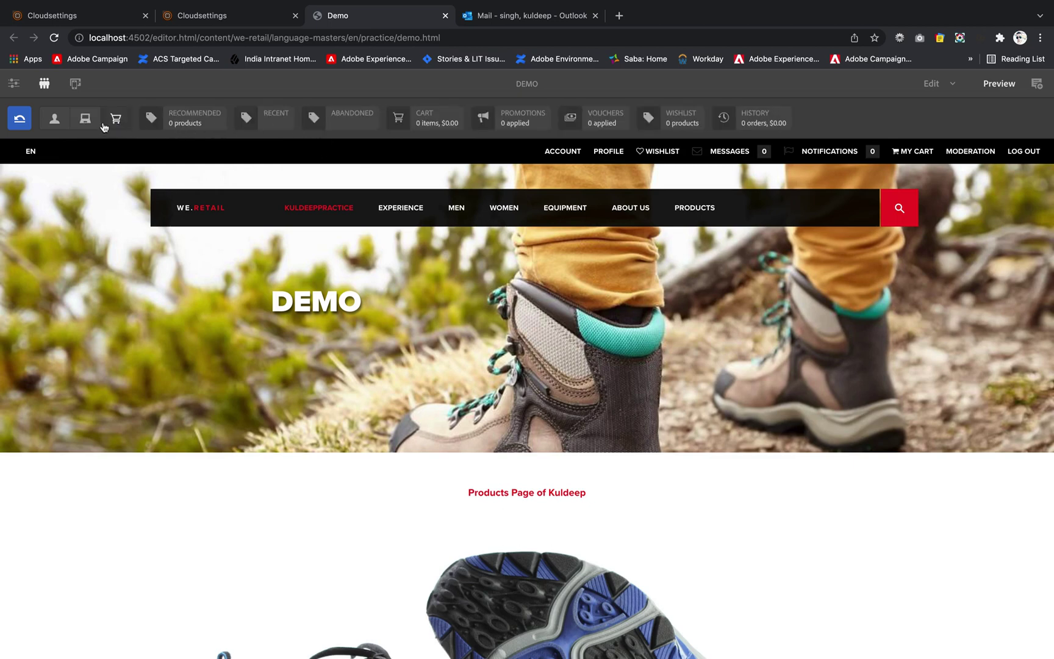
left_click(54, 120)
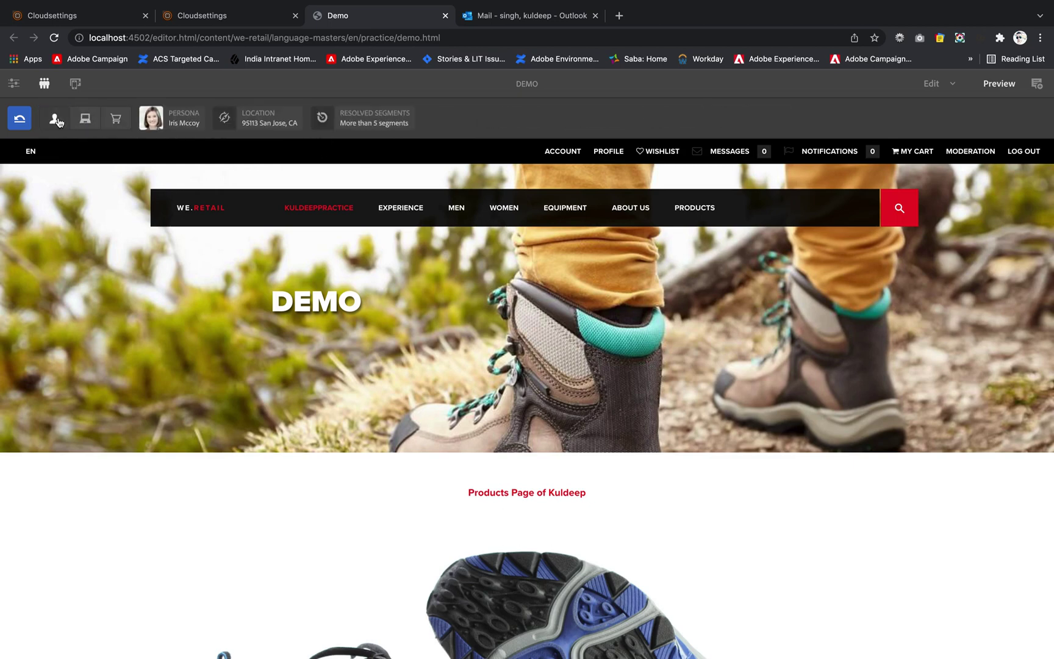